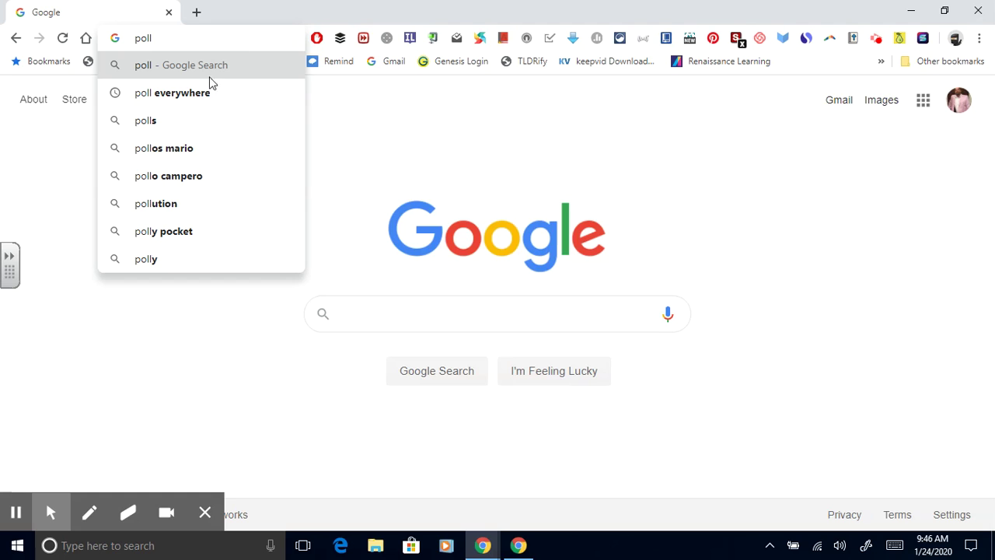
# Step: Search Google for poll everywhere, open the Poll Everywhere website and go to the account's own polls
pyautogui.click(199, 94)
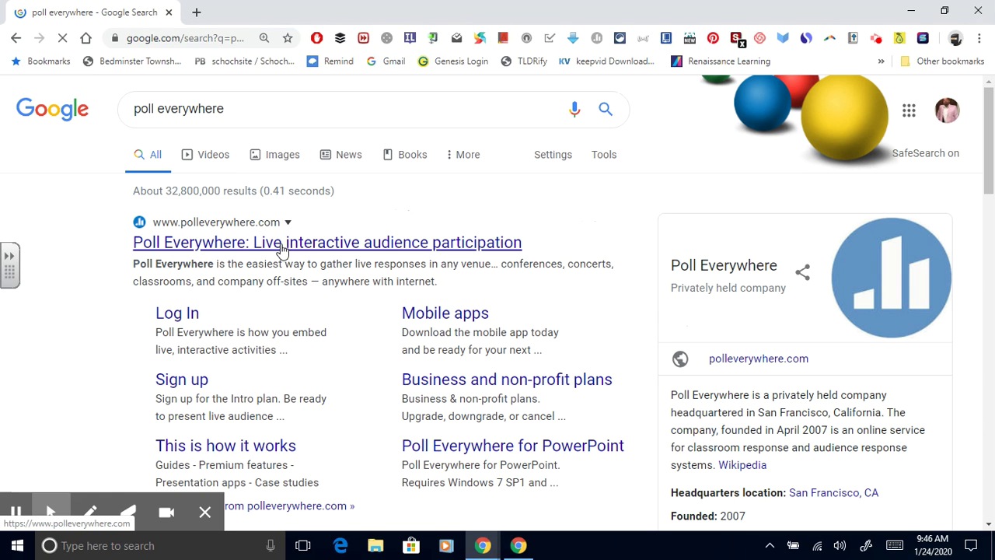
pyautogui.click(281, 243)
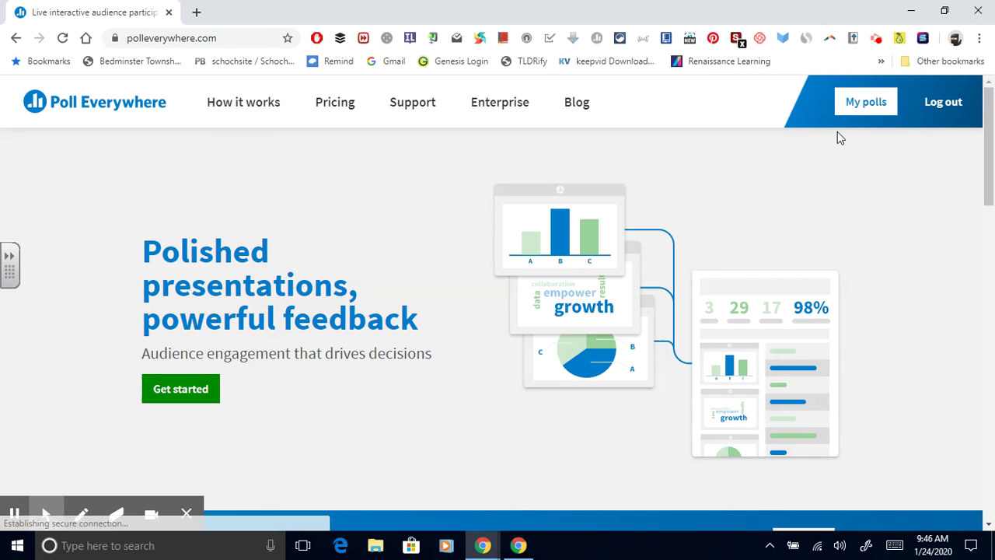
pyautogui.click(869, 106)
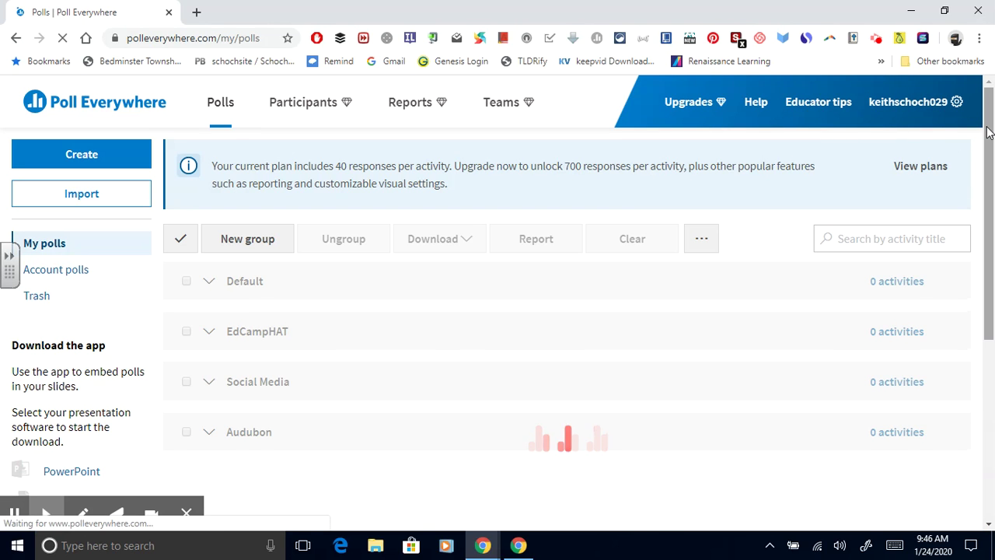
# Step: Create an empty poll group named The Outsiders
pyautogui.moveTo(989, 132)
pyautogui.mouseDown()
pyautogui.moveTo(991, 194)
pyautogui.moveTo(978, 124)
pyautogui.mouseUp()
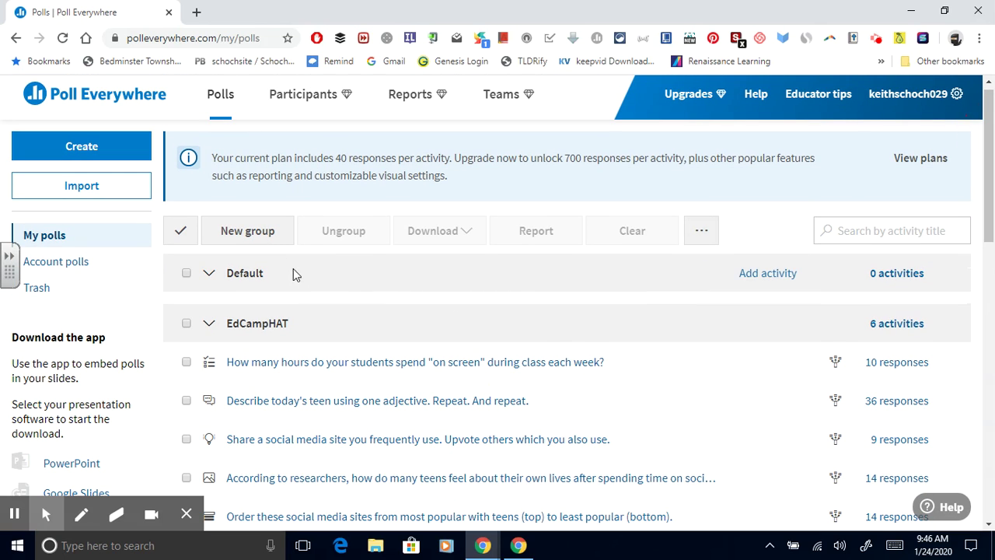
pyautogui.click(278, 242)
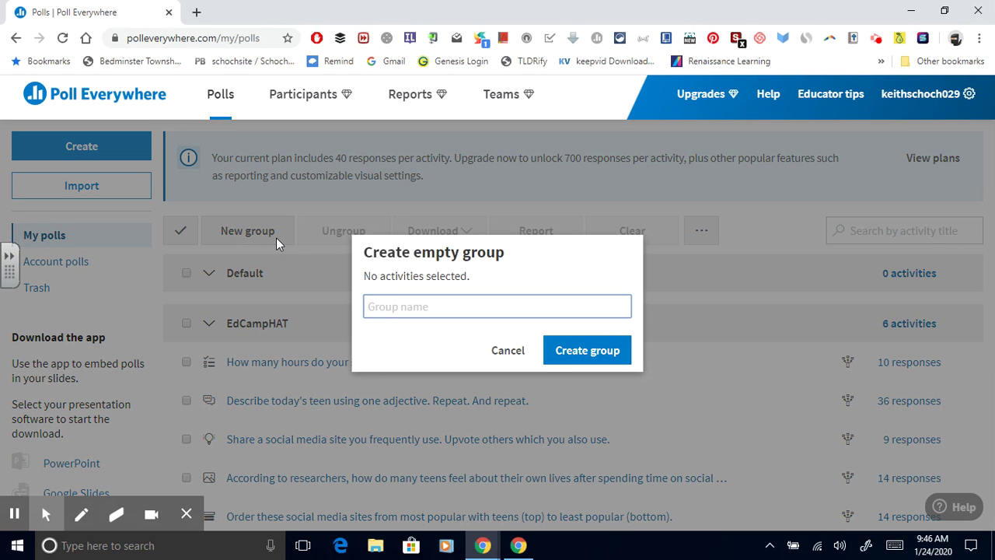
pyautogui.write('The Outsiders')
pyautogui.click(587, 350)
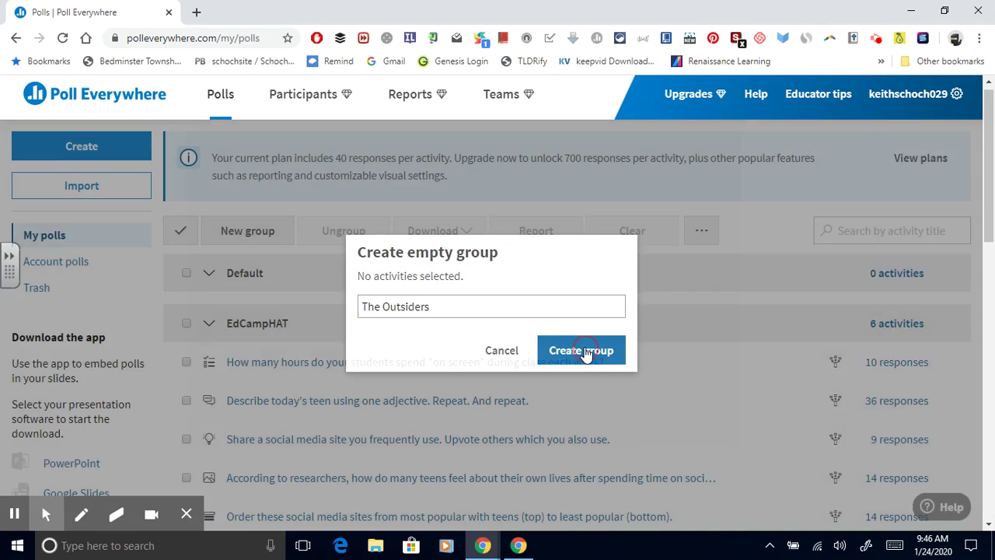
# Step: Start a new activity in The Outsiders group and choose the Multiple choice type
pyautogui.moveTo(475, 335)
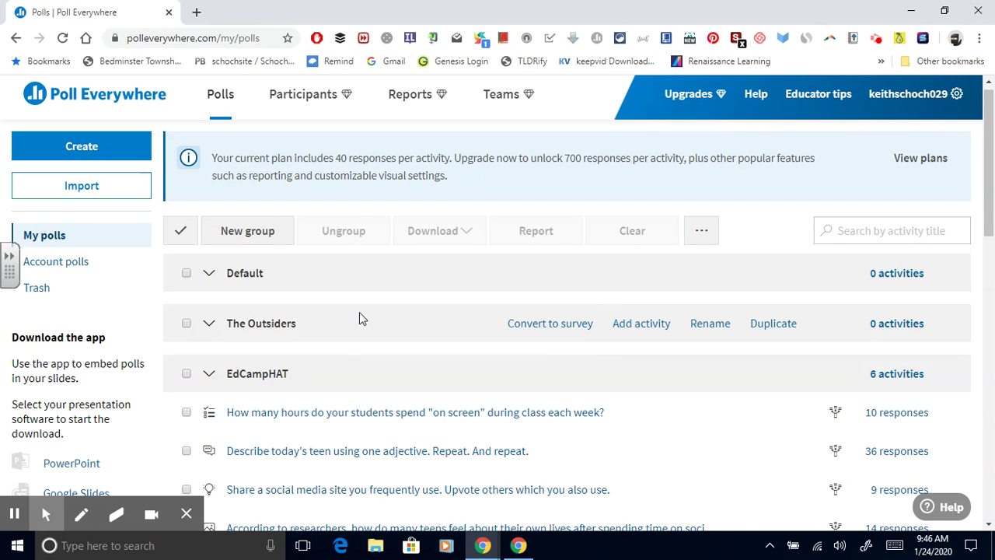
pyautogui.click(642, 326)
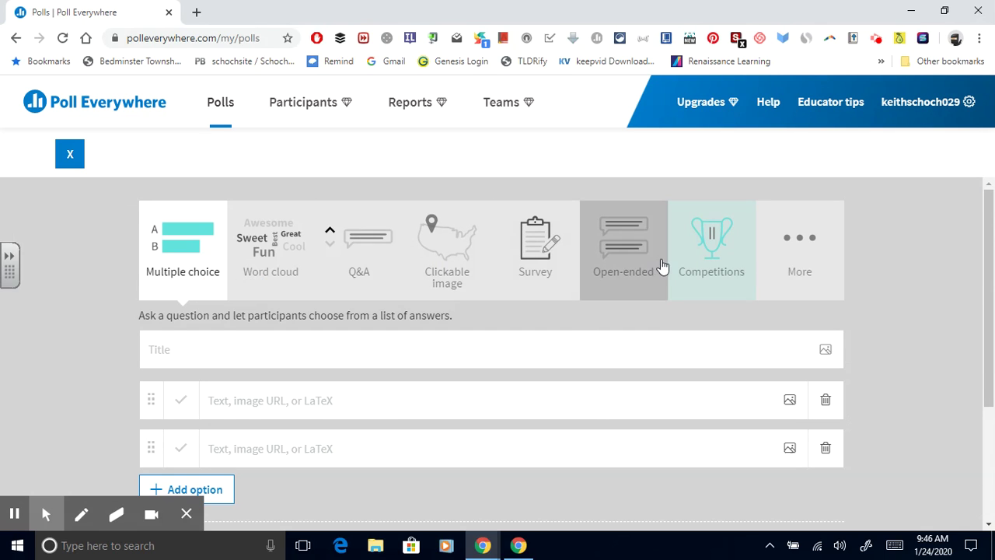
pyautogui.click(811, 243)
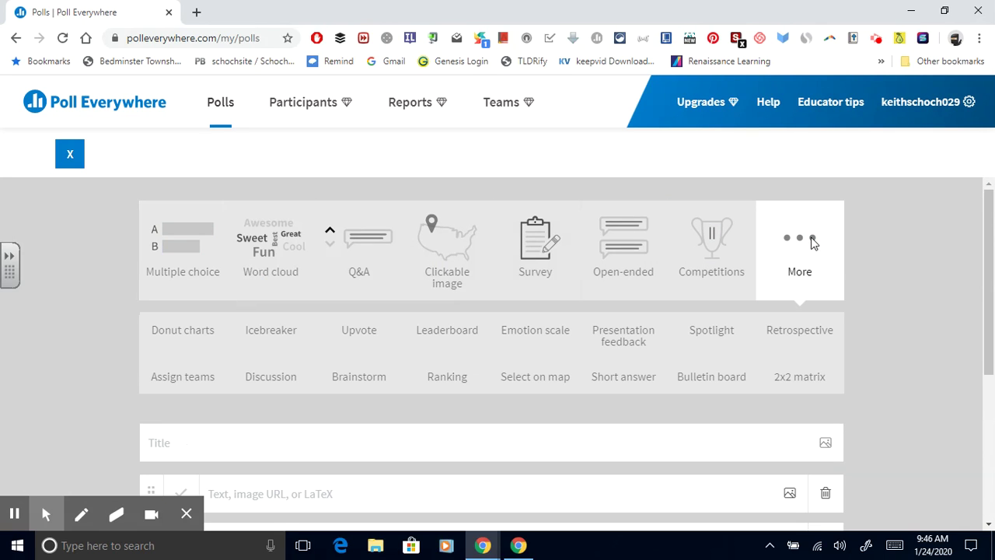
pyautogui.click(182, 249)
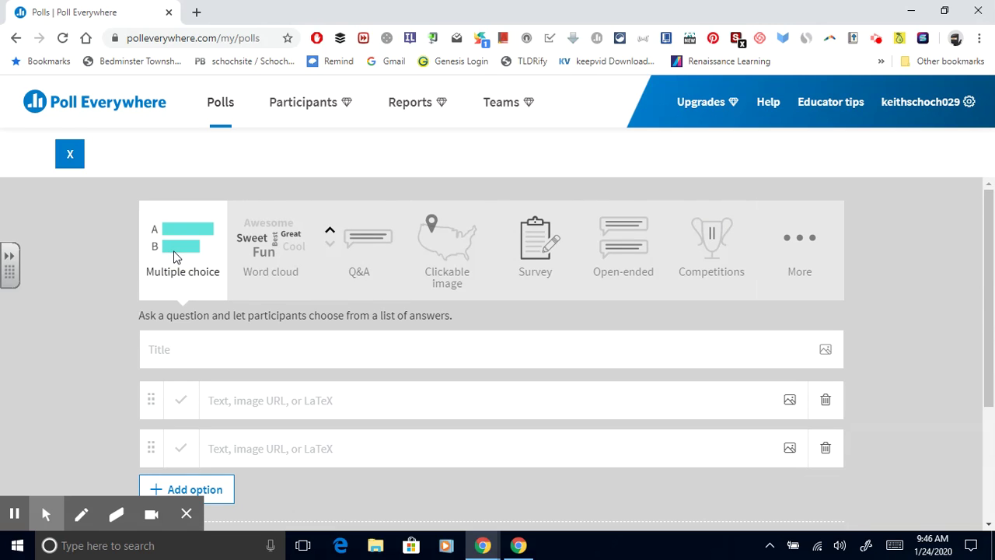
# Step: Title the multiple-choice question "Should The Outsiders be rewritten for a modern audience?"
pyautogui.click(195, 346)
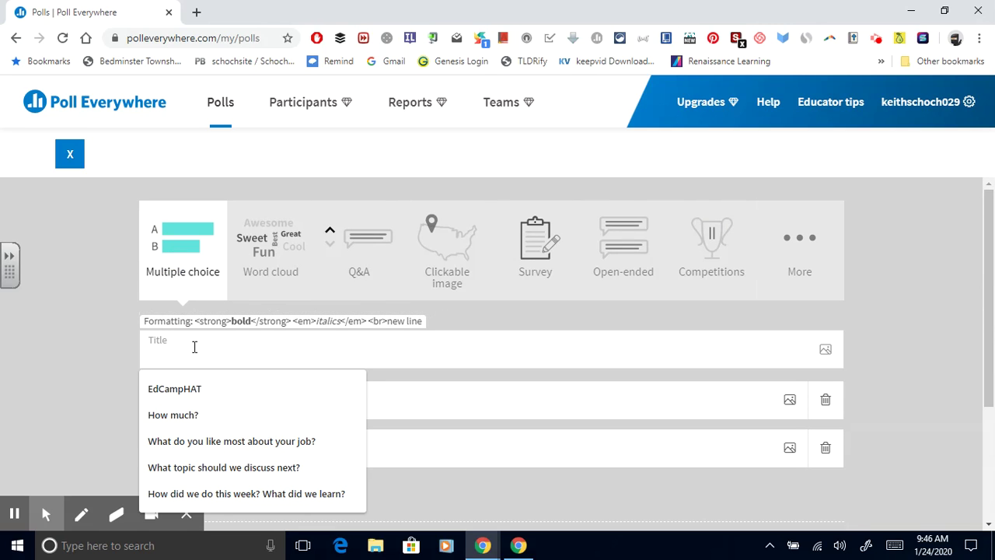
pyautogui.write('Should t')
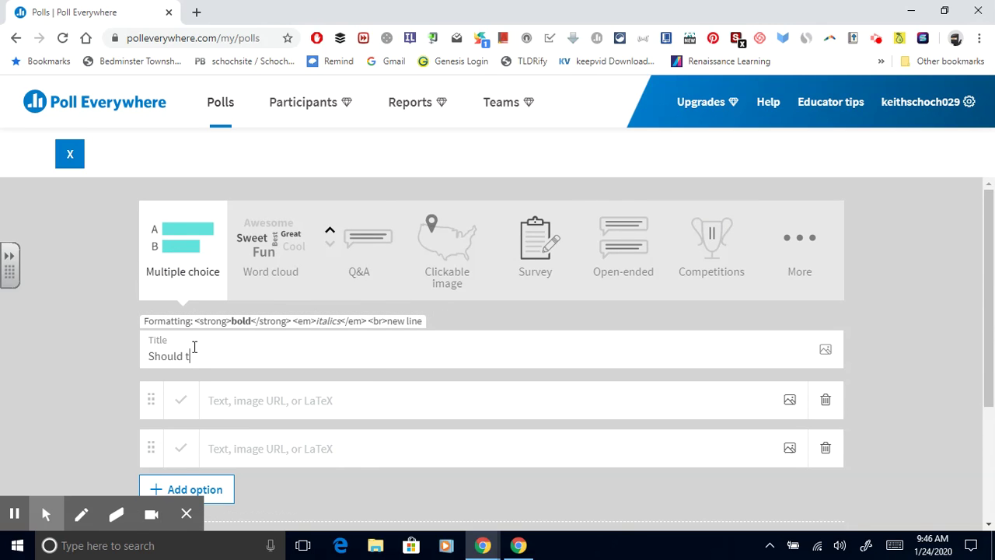
pyautogui.write('The Outsiders be ')
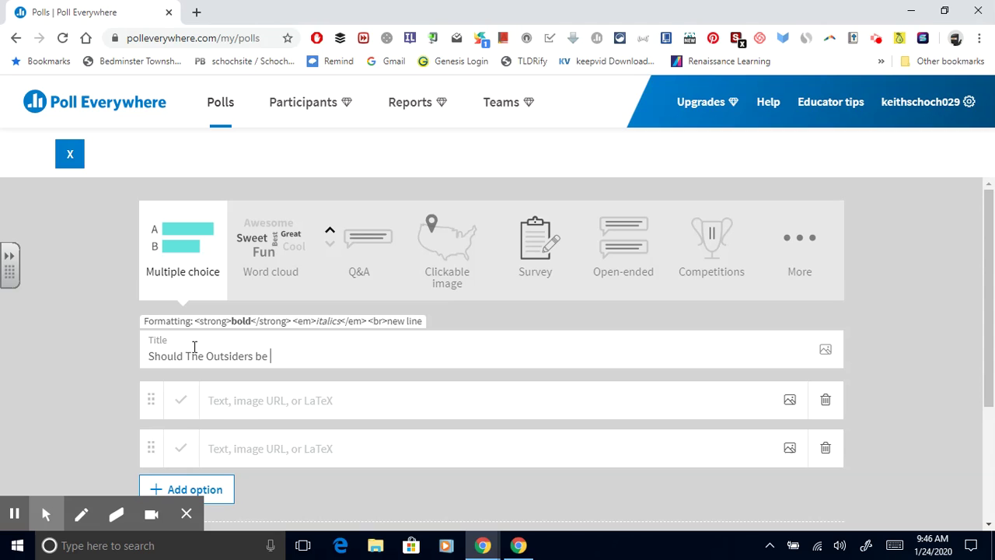
pyautogui.write('rweitten for a modern')
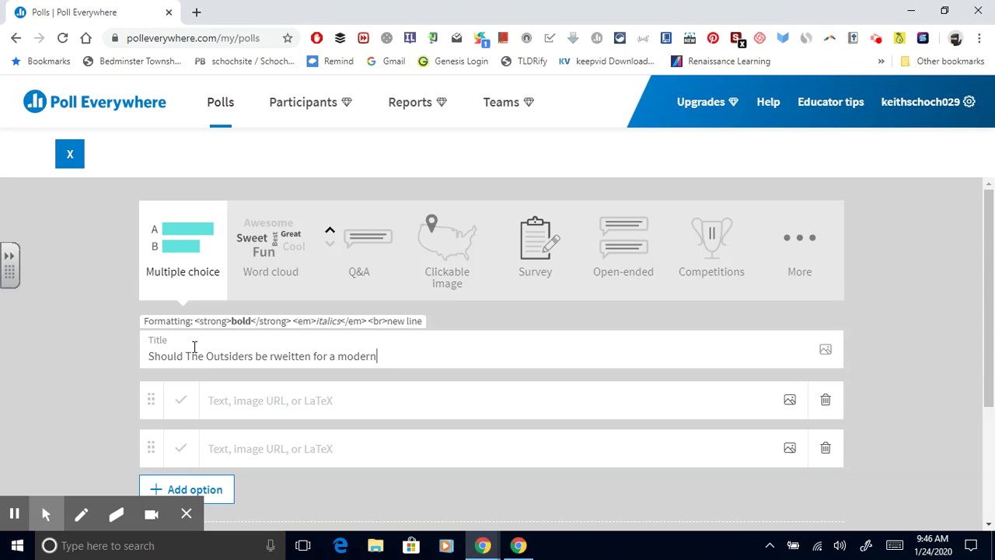
pyautogui.write(' audience?')
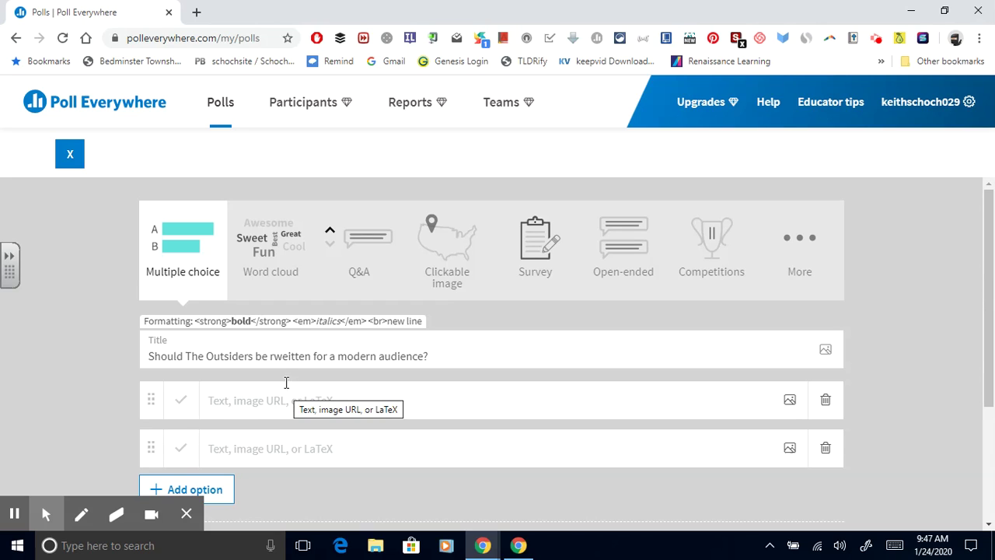
pyautogui.click(286, 358)
pyautogui.press('BackSpace')
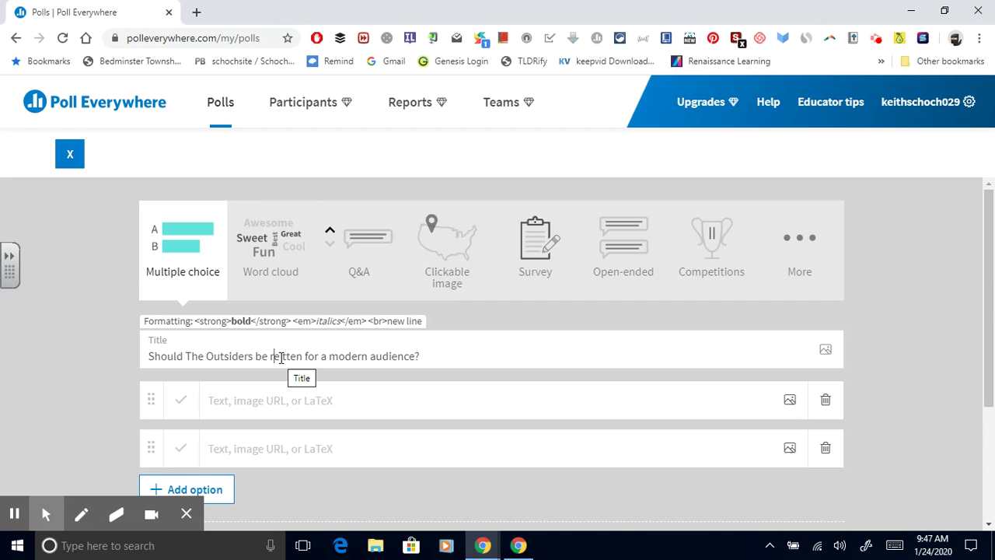
pyautogui.write('wri')
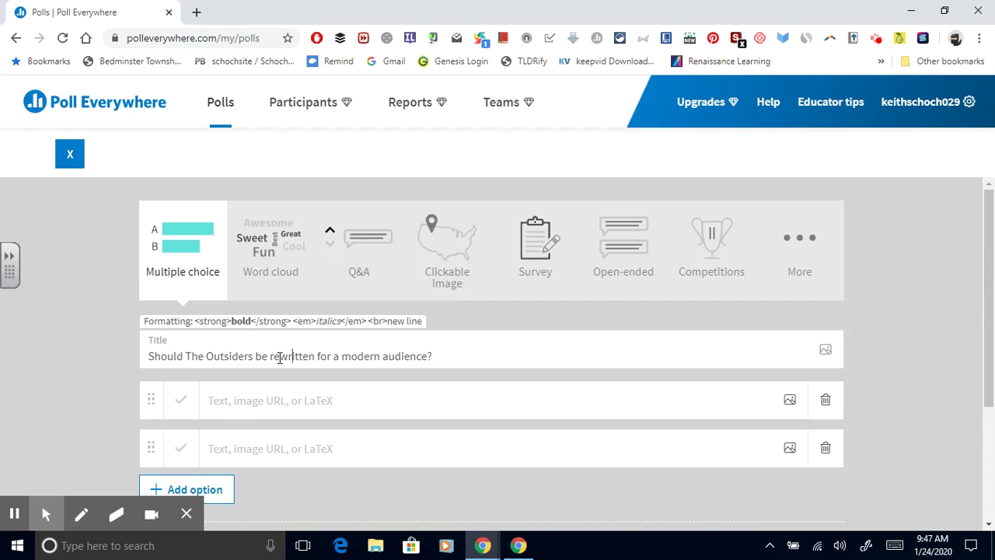
# Step: Enter Yes and No as the two answer options and create the poll
pyautogui.click(327, 393)
pyautogui.write('Yes')
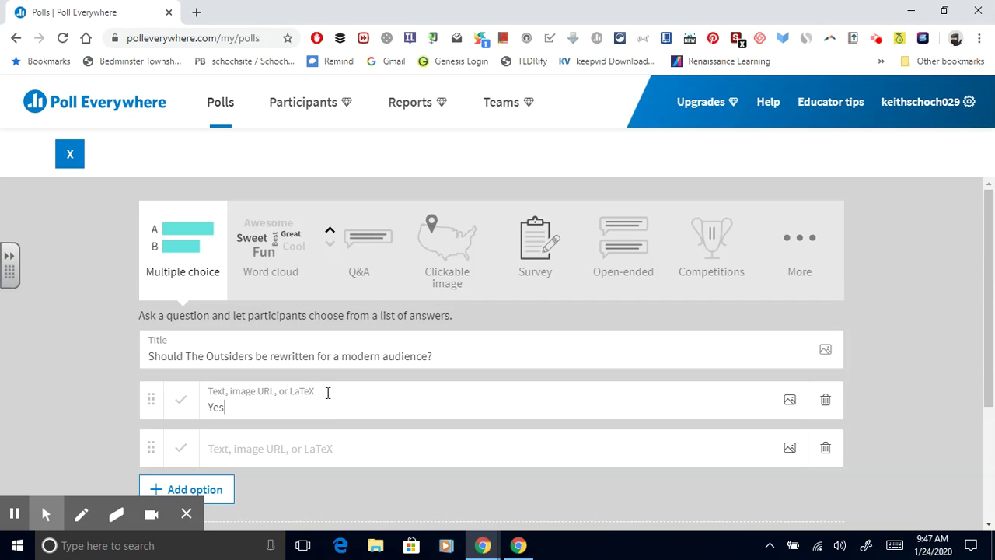
pyautogui.click(316, 445)
pyautogui.write('No')
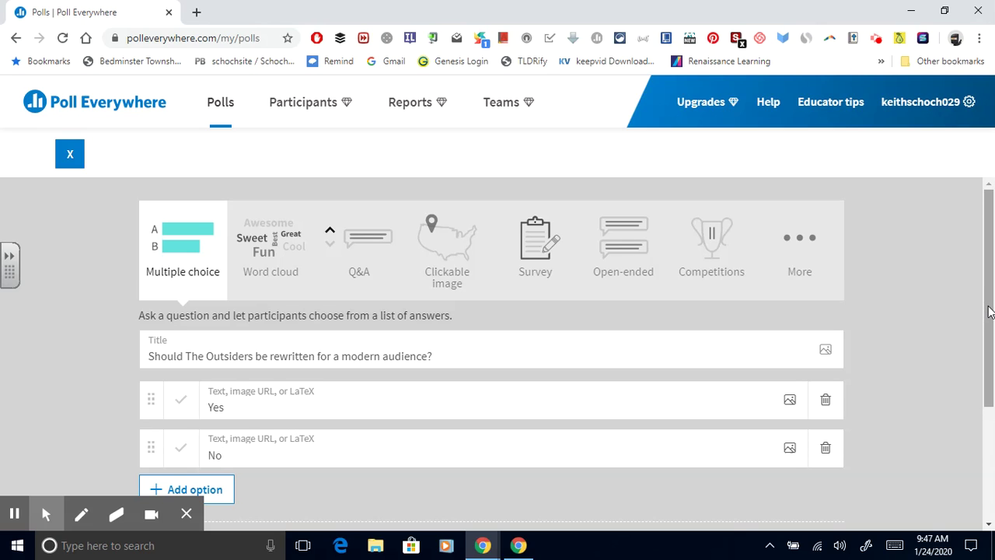
pyautogui.scroll(-2, 981, 308)
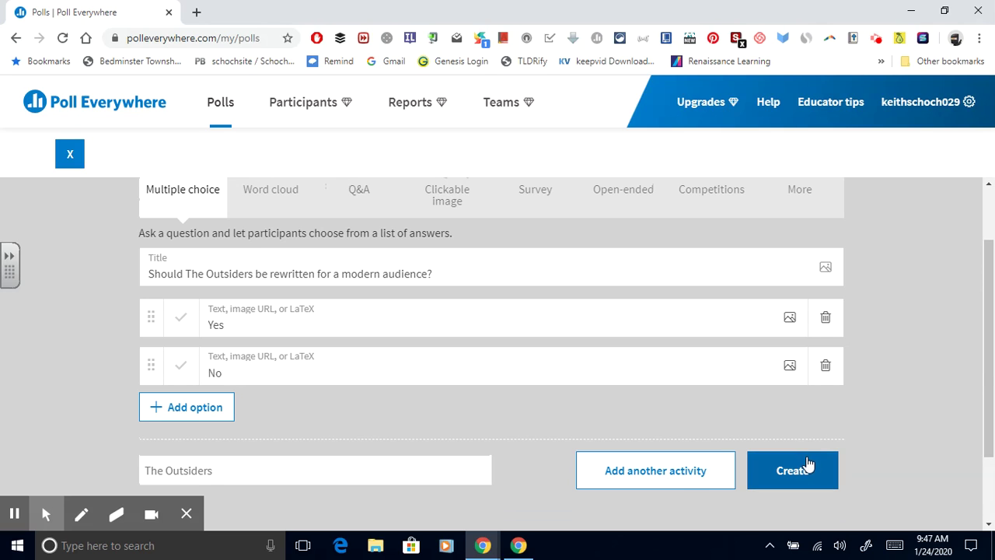
pyautogui.click(808, 463)
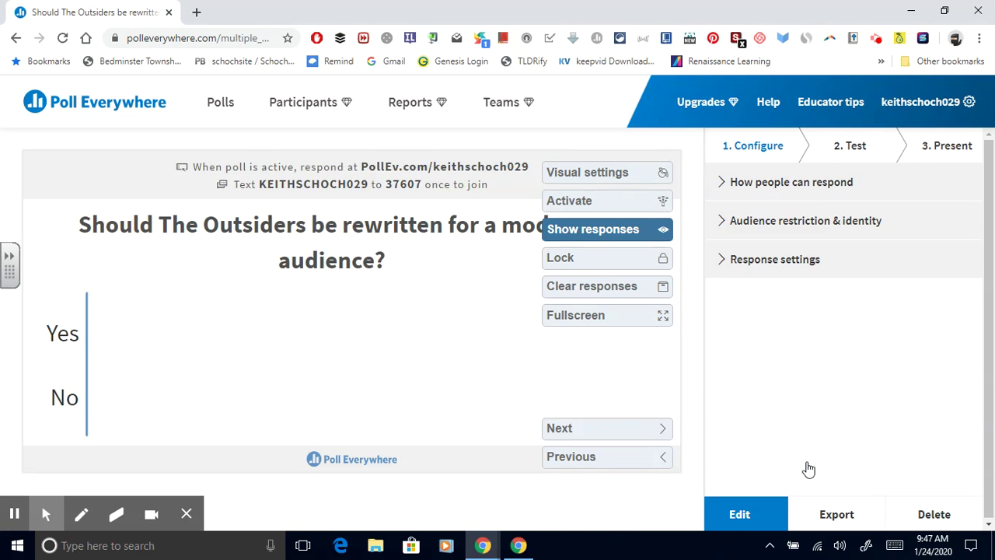
# Step: Present the poll in full screen, hide and redisplay its responses, and leave the full-screen view
pyautogui.click(594, 319)
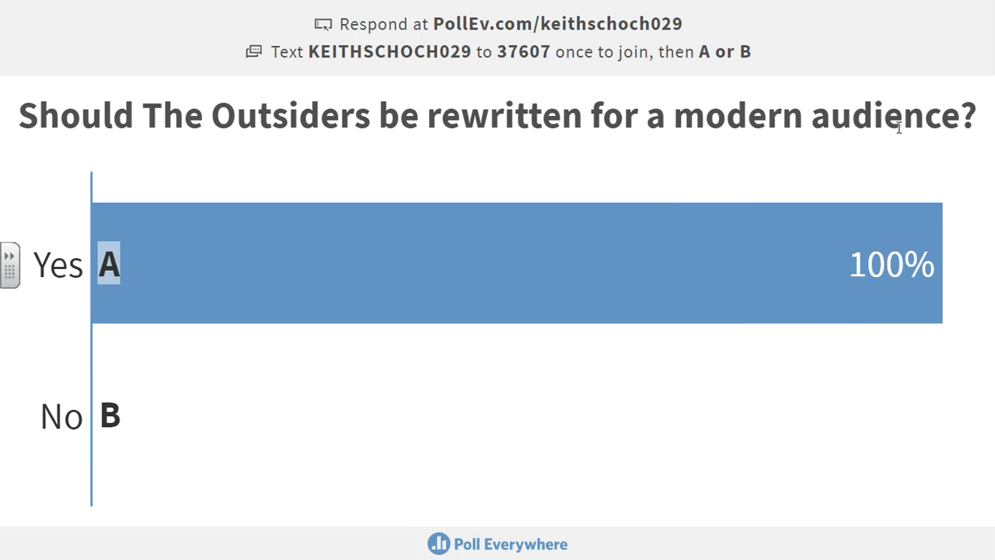
pyautogui.click(911, 97)
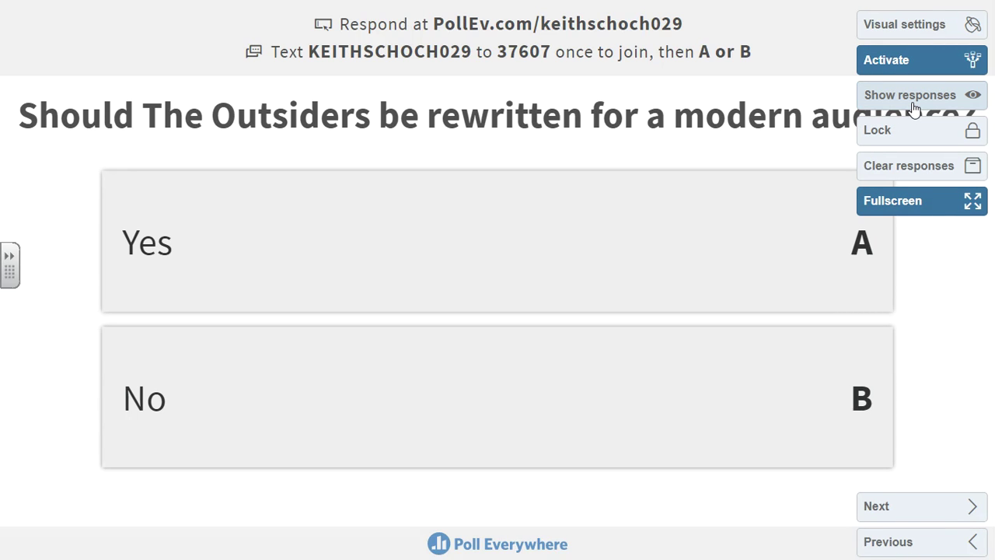
pyautogui.click(922, 94)
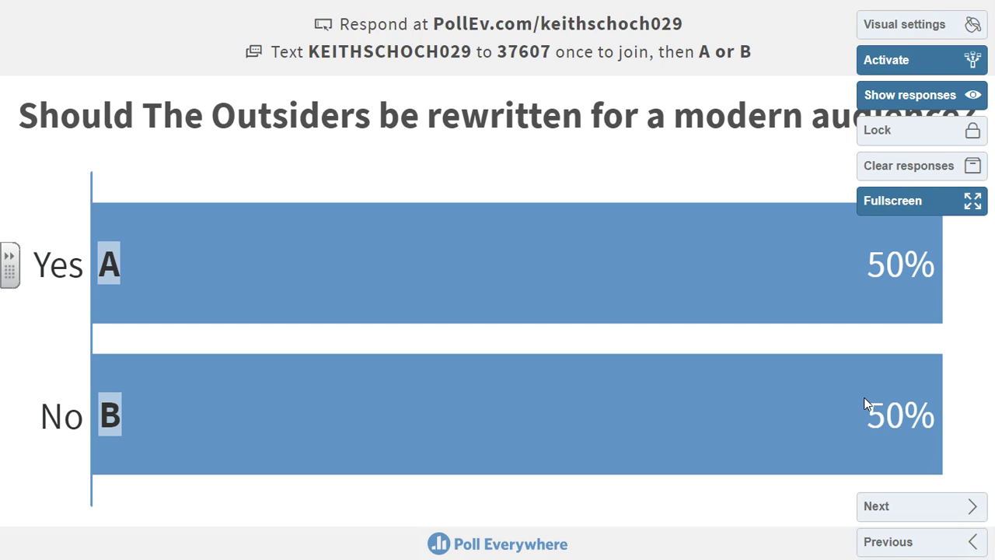
pyautogui.press('Escape')
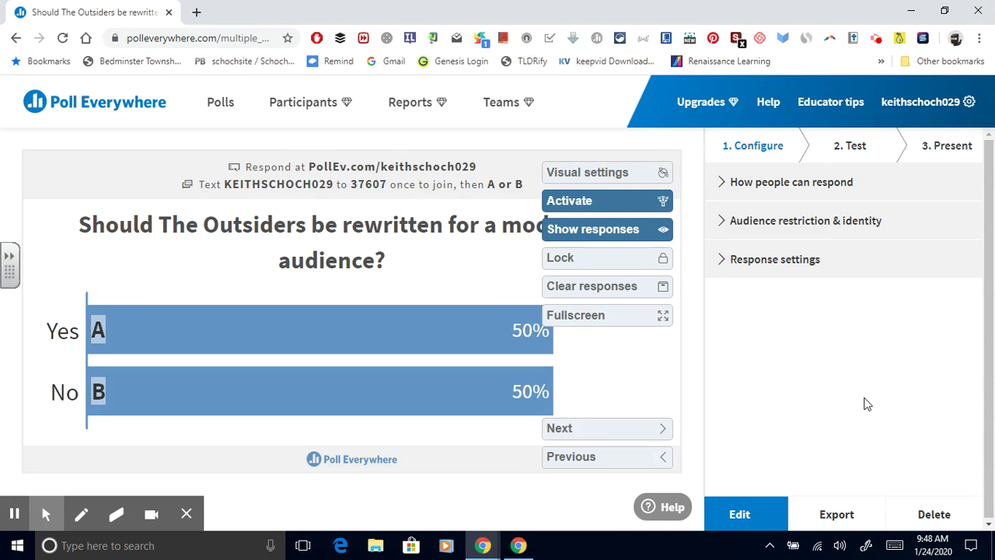
# Step: Return to the polls list and start a Word cloud activity in The Outsiders group
pyautogui.click(221, 111)
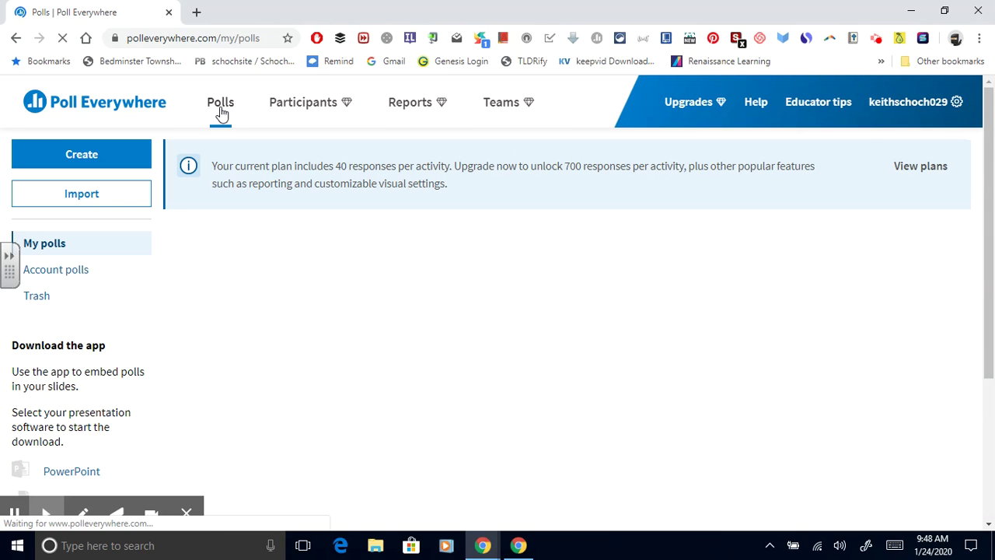
pyautogui.click(661, 332)
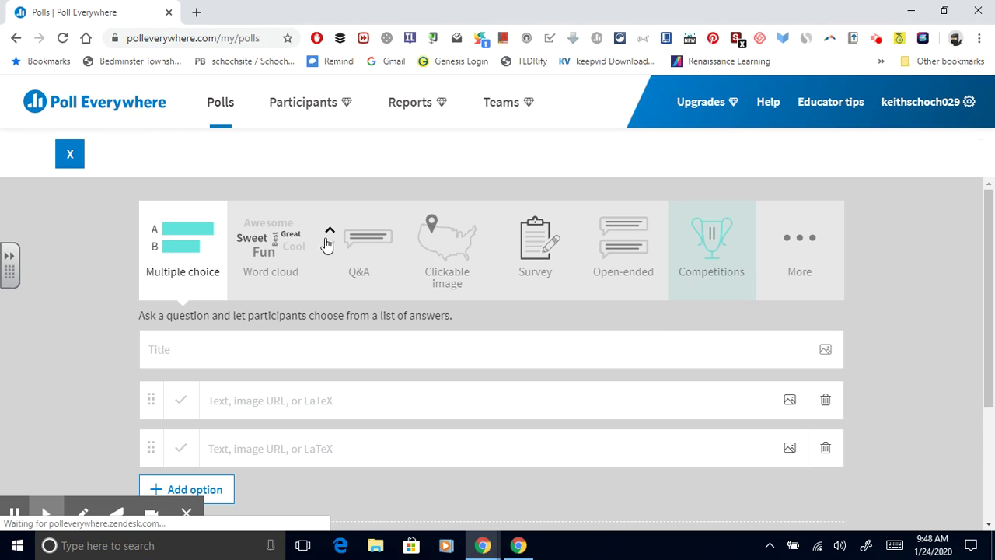
pyautogui.click(286, 237)
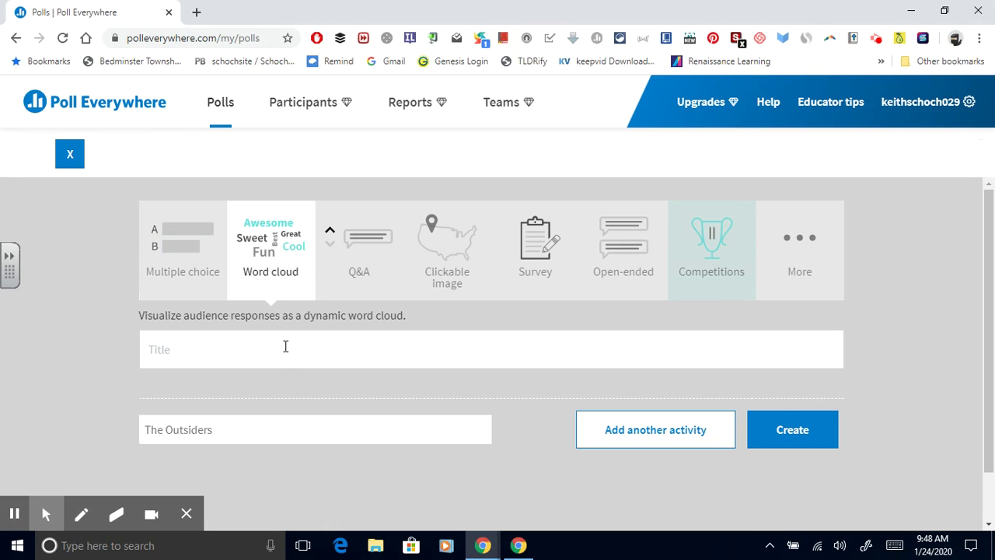
# Step: Title the word cloud "What adjective best describes Ponyboy?" and save it with another activity to follow
pyautogui.click(296, 355)
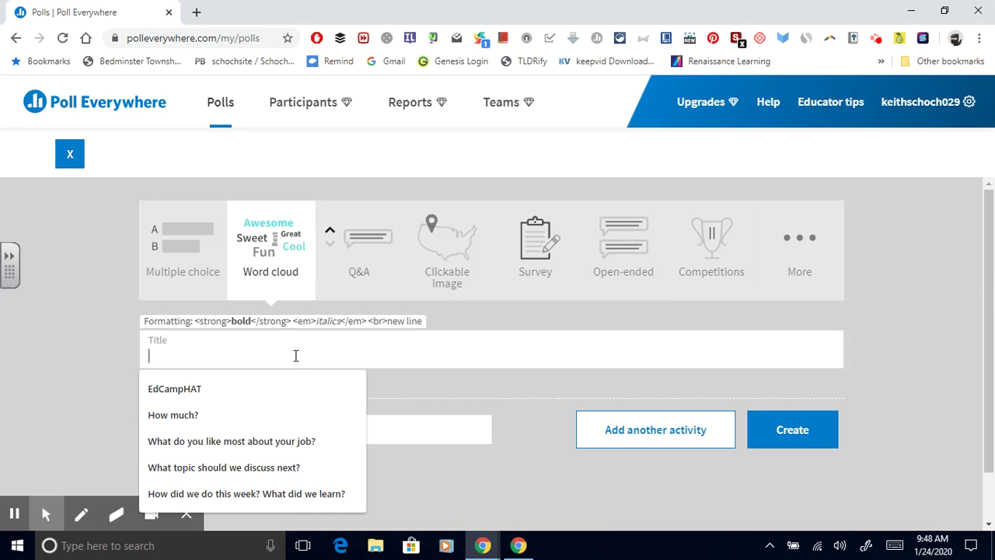
pyautogui.write('What ')
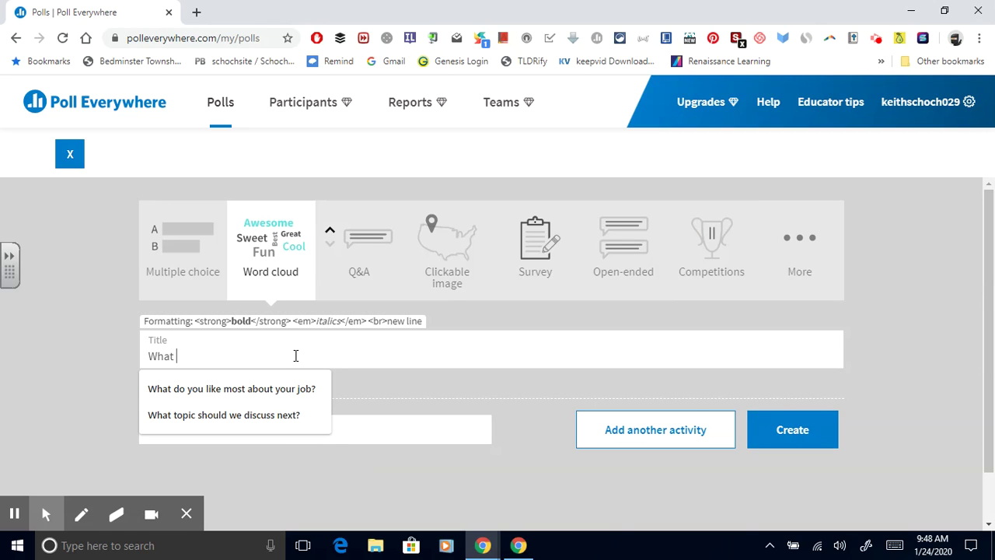
pyautogui.write('edjective best')
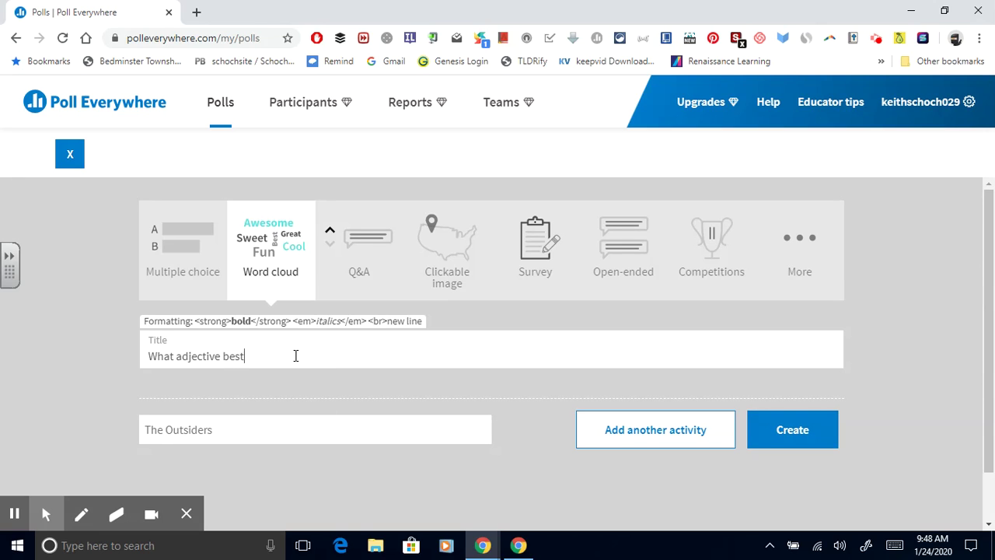
pyautogui.write(' describes Ponyboy?')
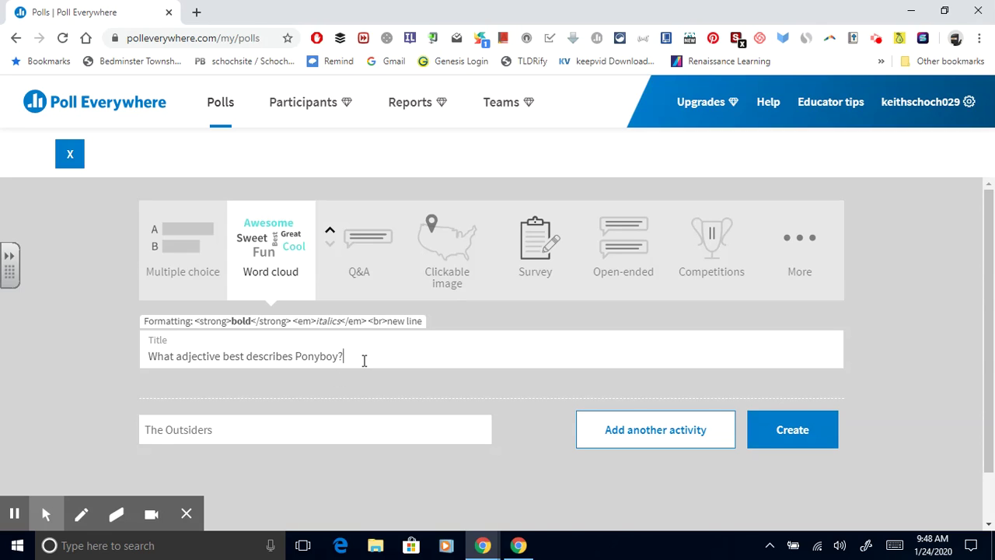
pyautogui.click(723, 440)
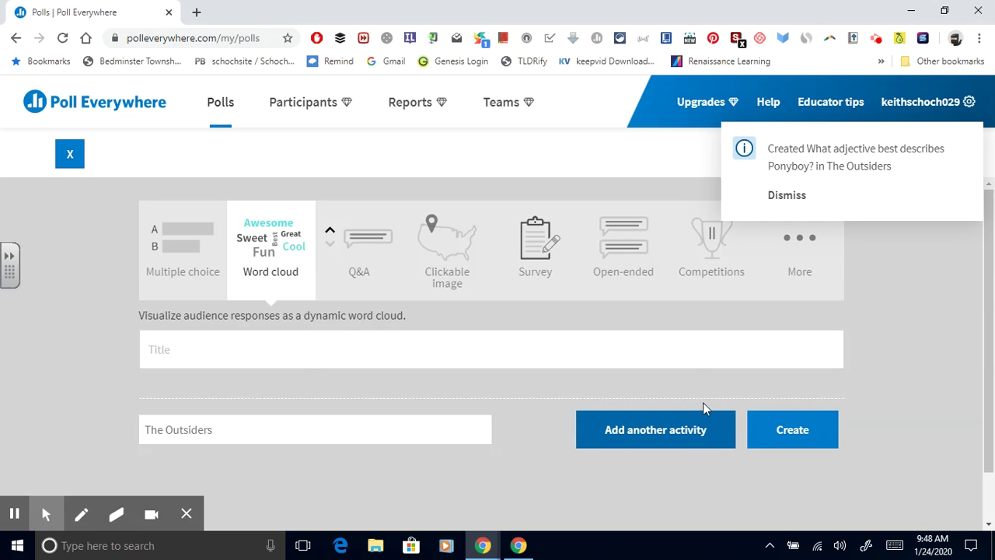
# Step: Choose the Ranking activity type and title it "Instead of Ponyboy, who would be your choice for this book's narrator?"
pyautogui.click(807, 245)
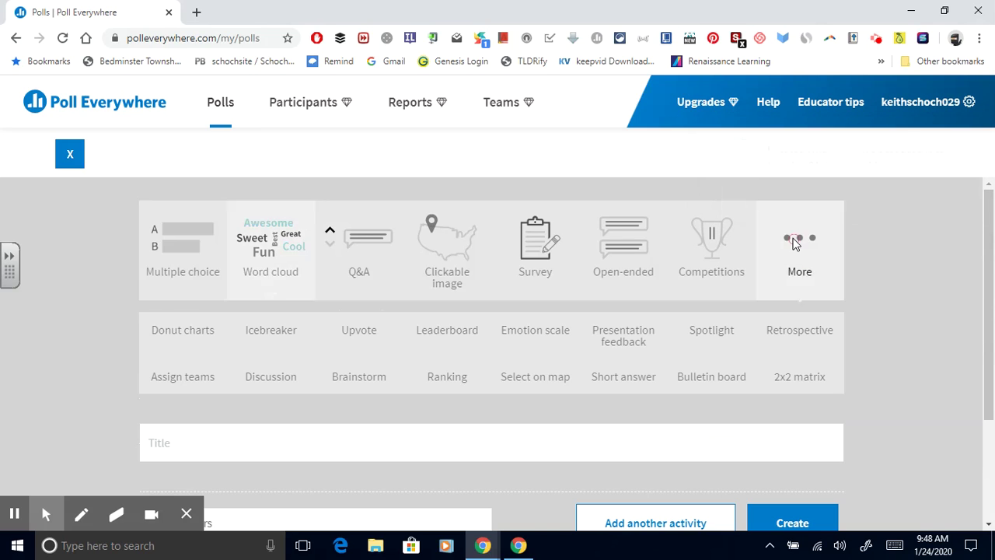
pyautogui.click(462, 389)
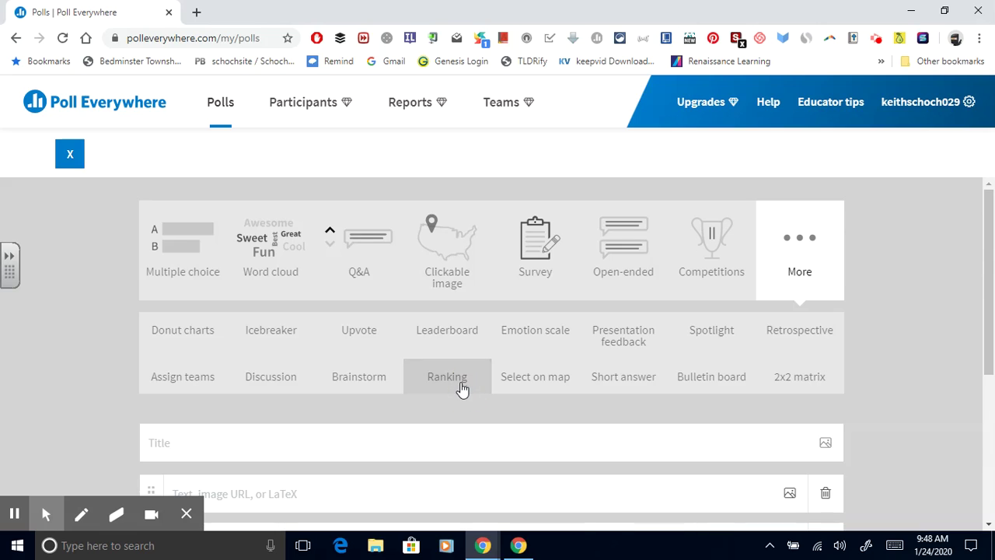
pyautogui.click(454, 440)
pyautogui.write('I')
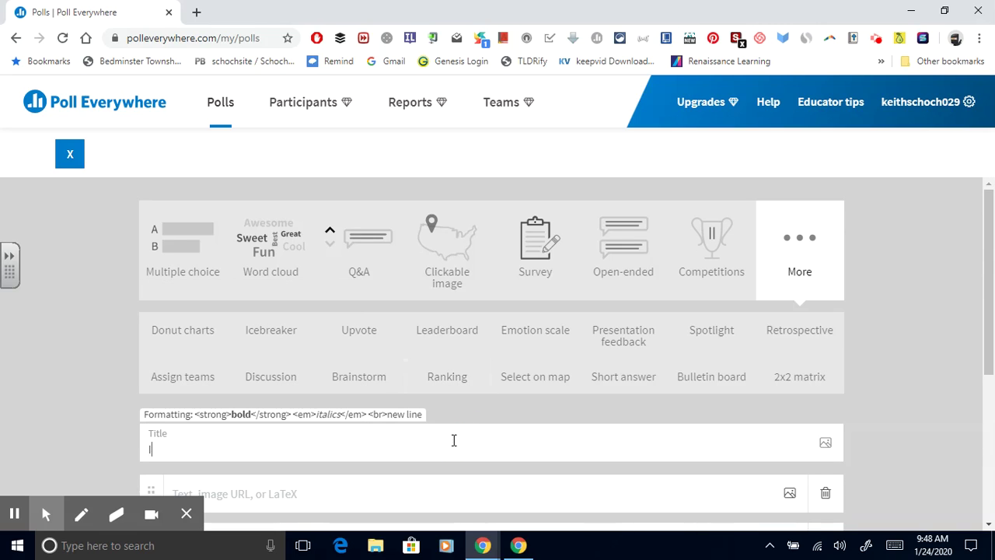
pyautogui.write('nstead of Ponyboy')
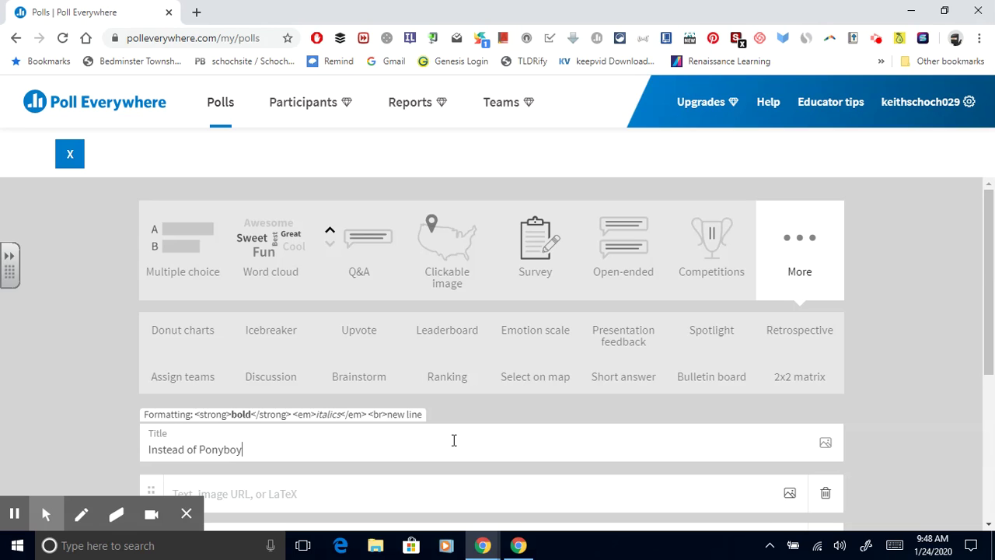
pyautogui.write(', who would be you')
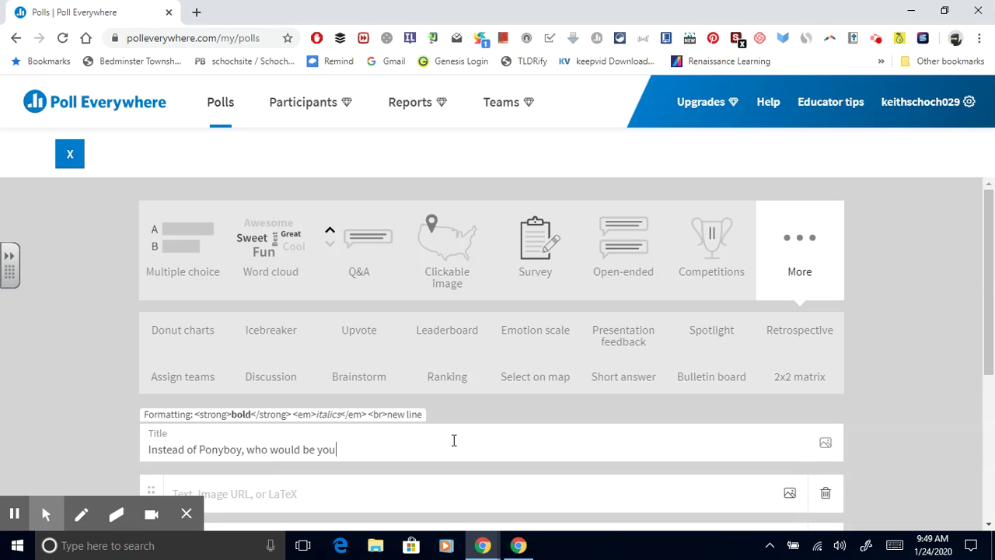
pyautogui.write("r choice for this book's ")
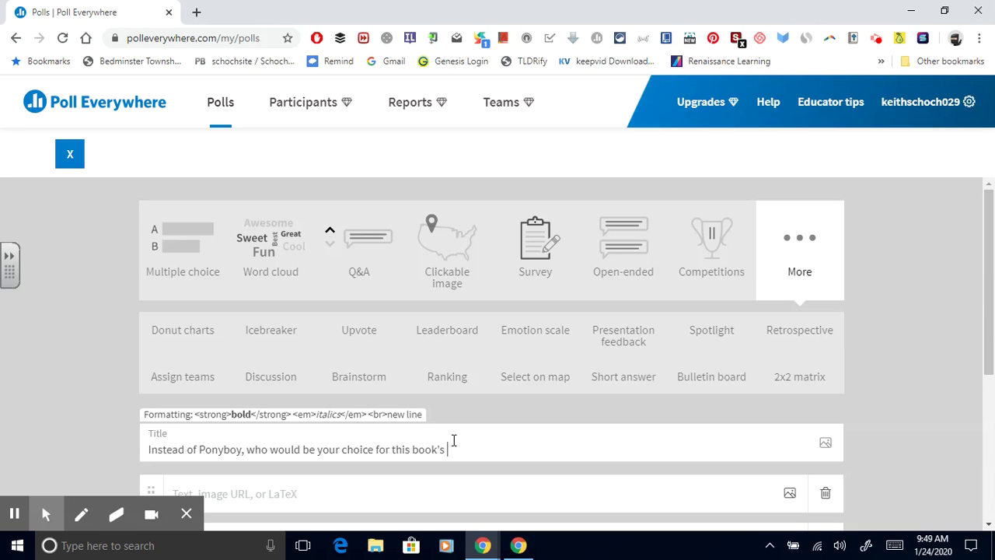
pyautogui.write('narrtao')
pyautogui.write('or?')
# Step: Enter Darry and Dally as the first two options of the ranking activity
pyautogui.moveTo(988, 321); pyautogui.dragTo(978, 411)
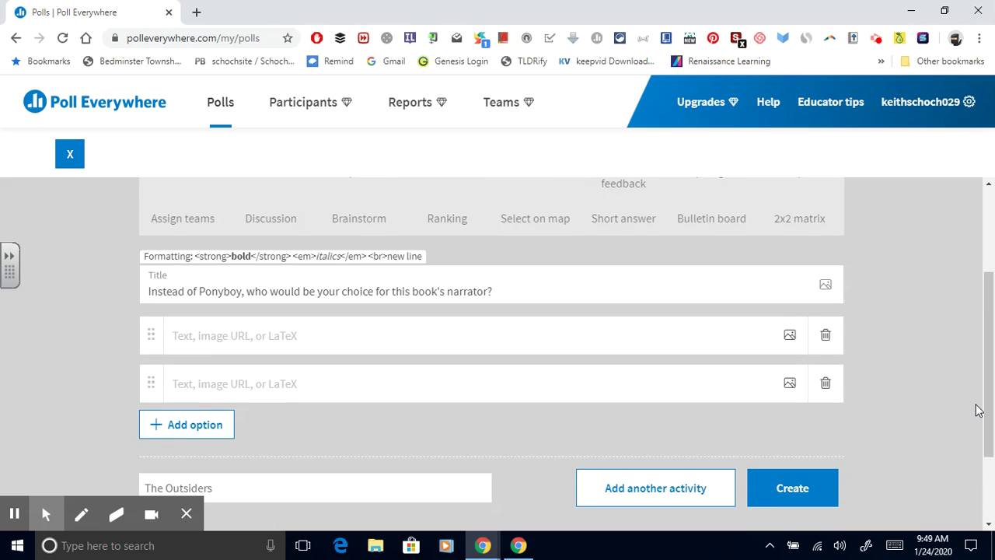
pyautogui.click(577, 341)
pyautogui.write('Darry')
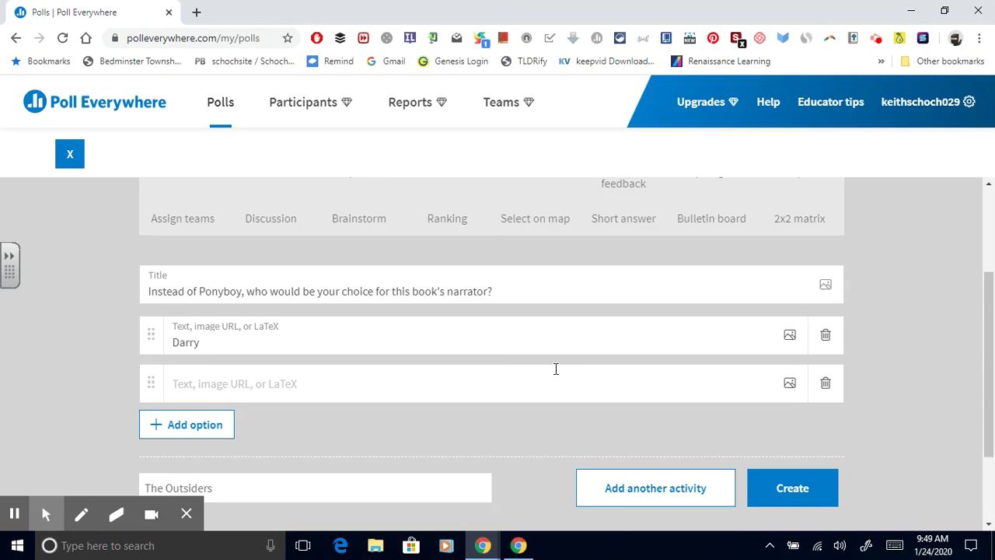
pyautogui.press('Return')
pyautogui.write('Dally')
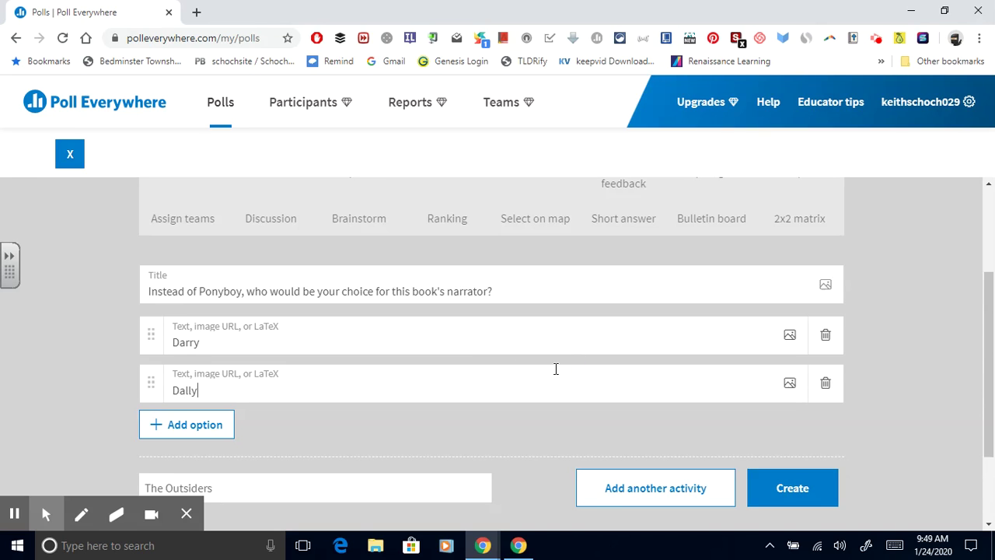
# Step: Add Cherry, Johnny and Two Bit as further ranking options and create the poll in The Outsiders group
pyautogui.click(221, 423)
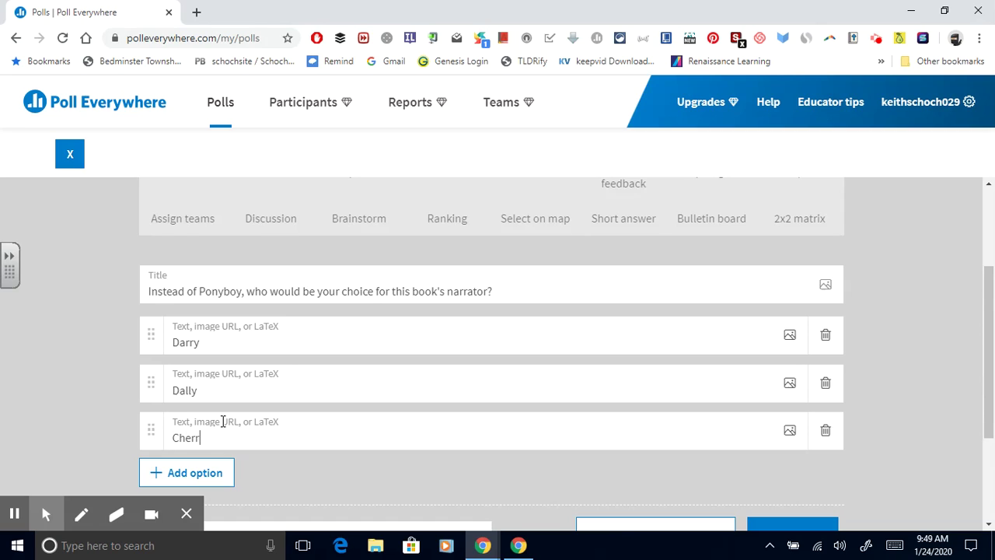
pyautogui.click(213, 471)
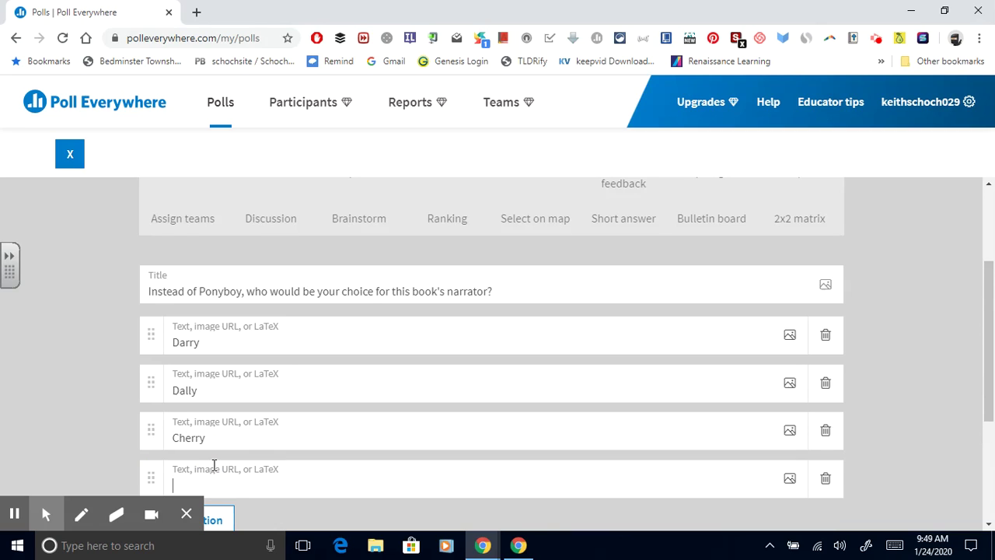
pyautogui.write('Johnny')
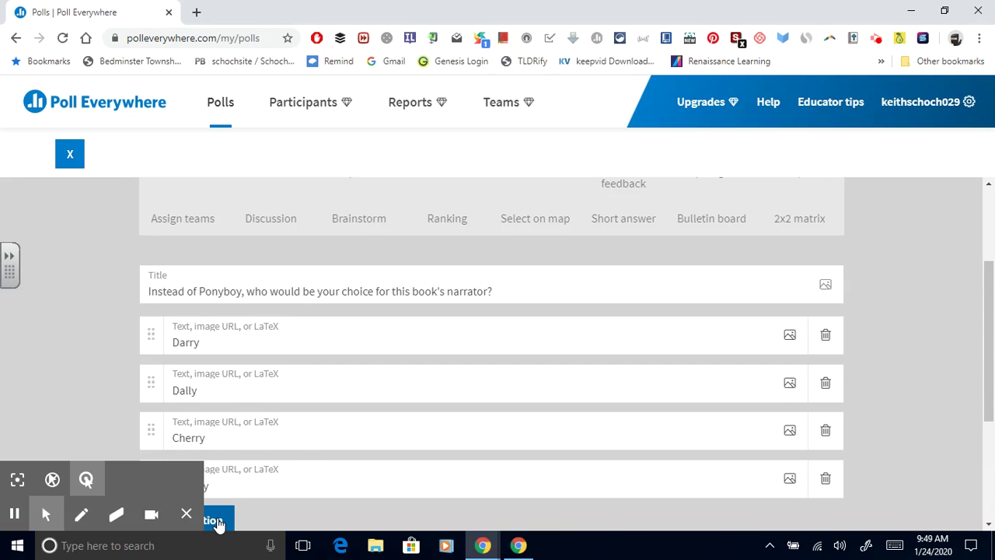
pyautogui.click(216, 521)
pyautogui.moveTo(988, 318); pyautogui.dragTo(988, 371)
pyautogui.write('Two Bit')
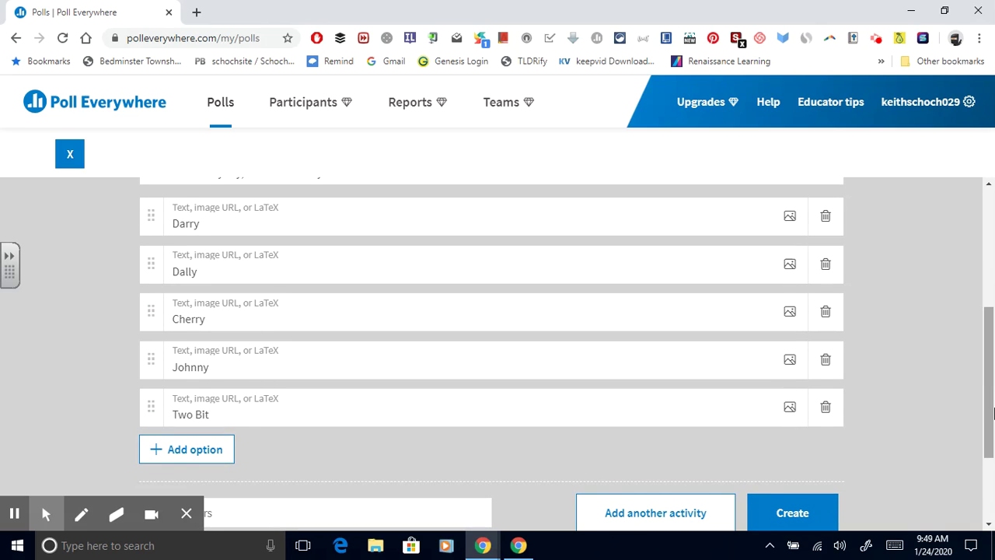
pyautogui.click(772, 513)
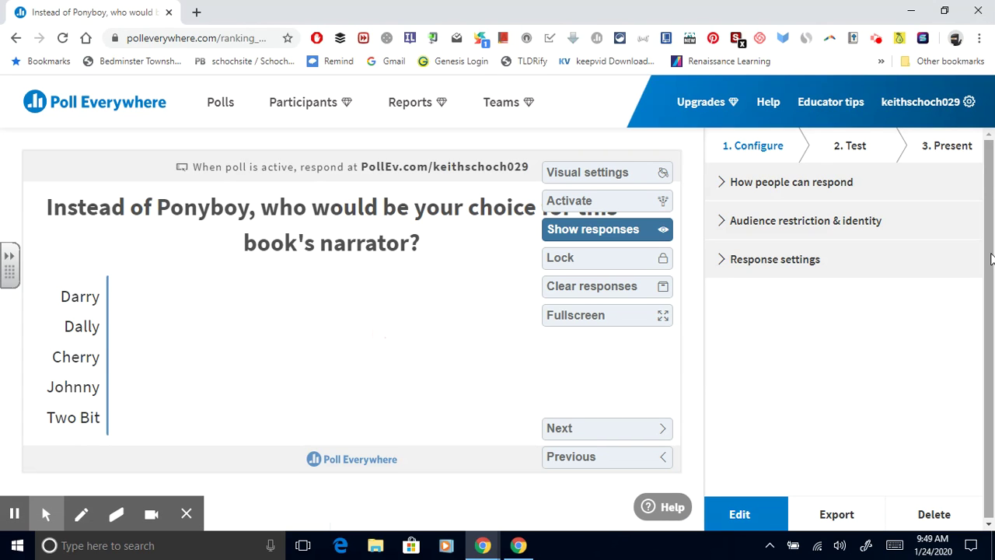
# Step: Activate the ranking poll by presenting it in full screen, leave that view and switch to the participant's response page
pyautogui.click(624, 320)
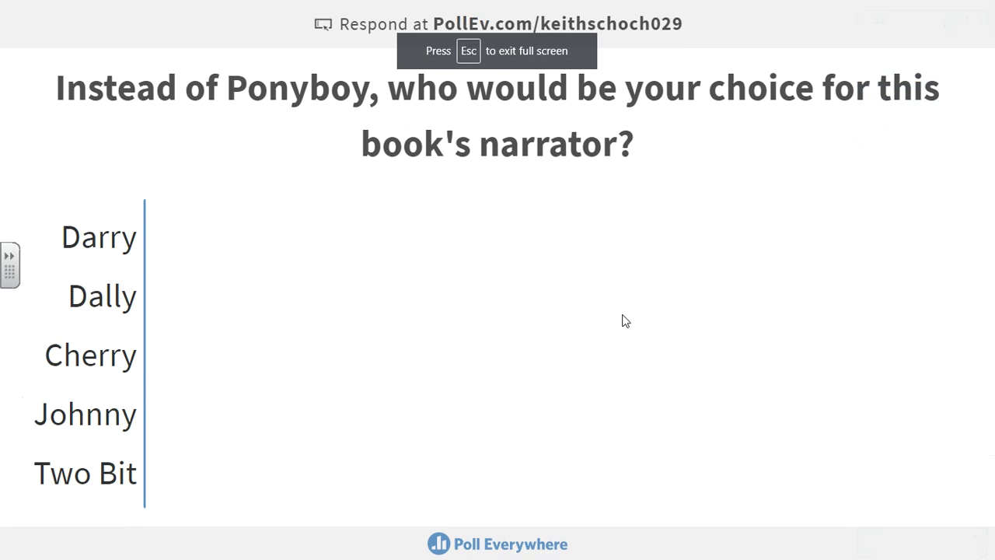
pyautogui.press('Escape')
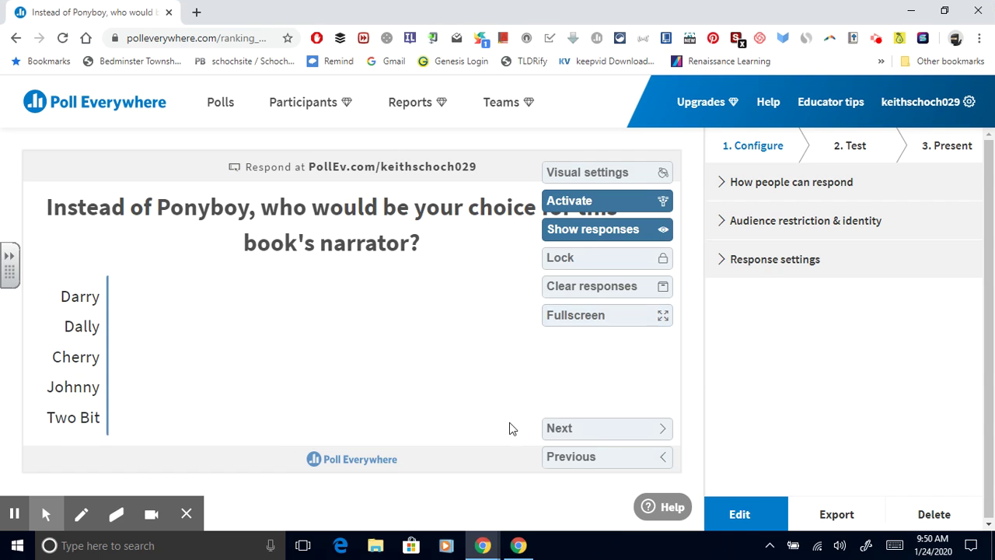
pyautogui.click(483, 544)
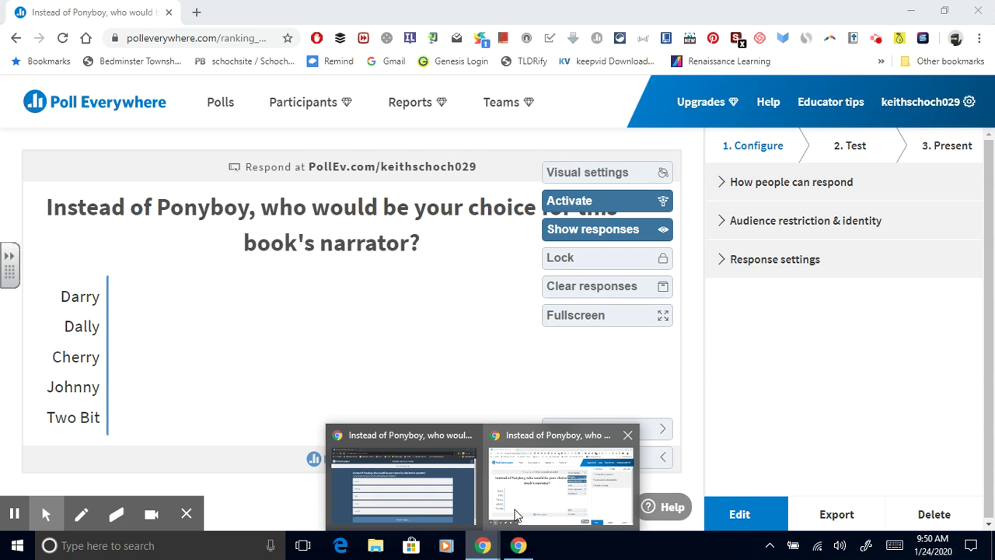
pyautogui.click(465, 503)
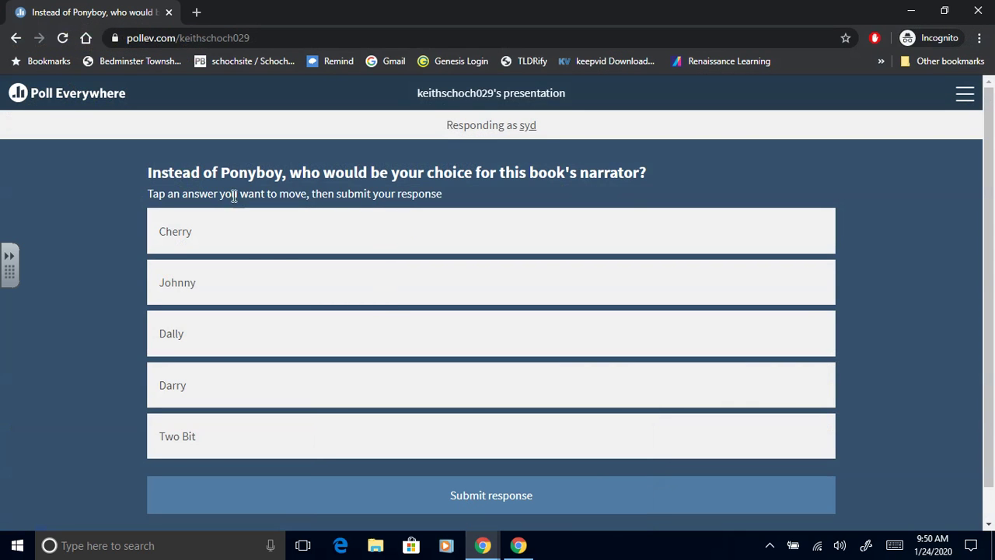
# Step: Rank Dally first, Johnny second and Cherry third as the participant, and submit the response
pyautogui.click(180, 239)
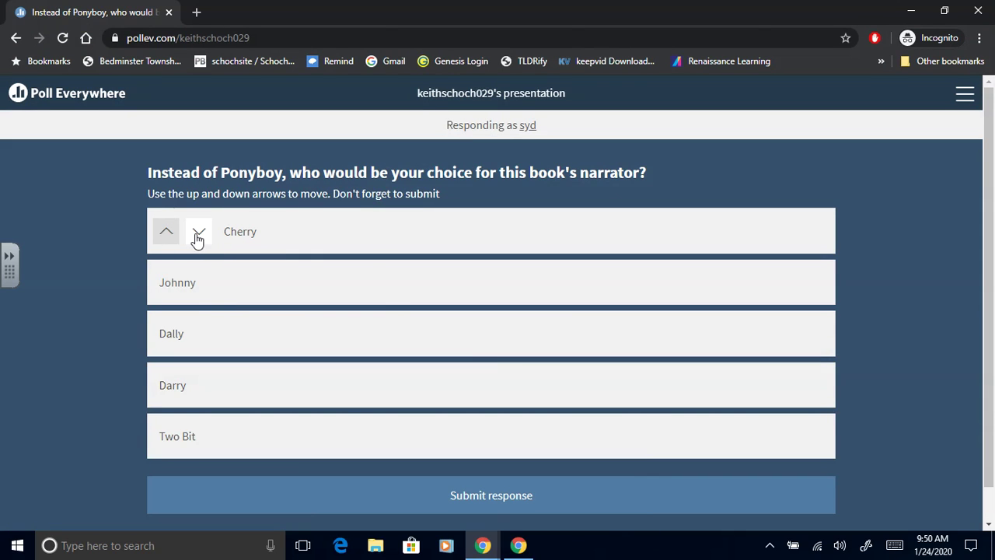
pyautogui.click(196, 235)
pyautogui.click(192, 343)
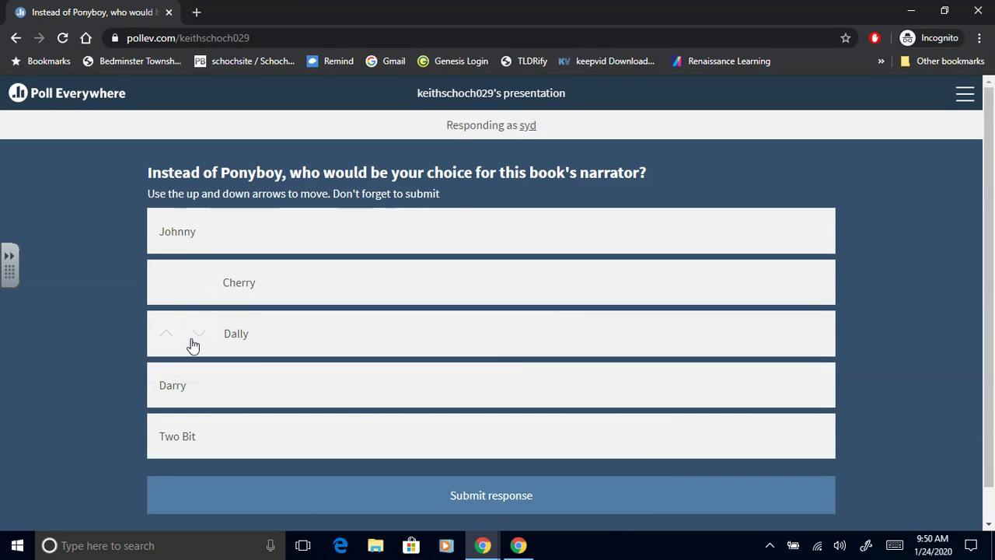
pyautogui.click(177, 339)
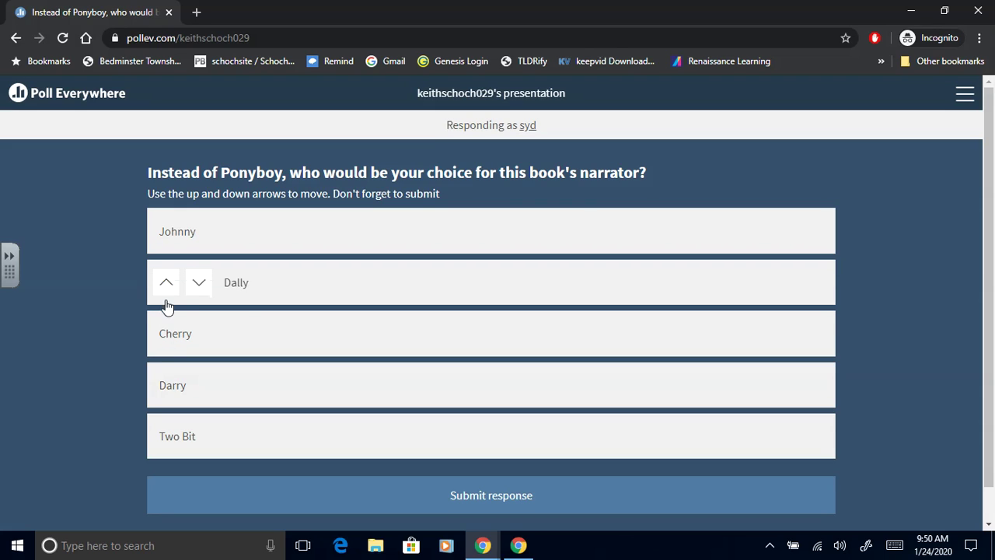
pyautogui.click(166, 283)
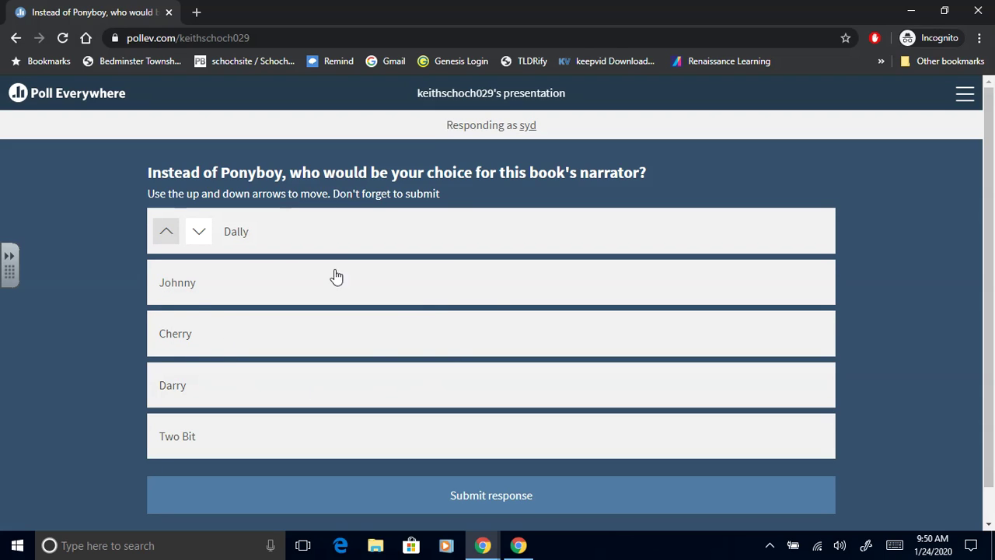
pyautogui.click(468, 496)
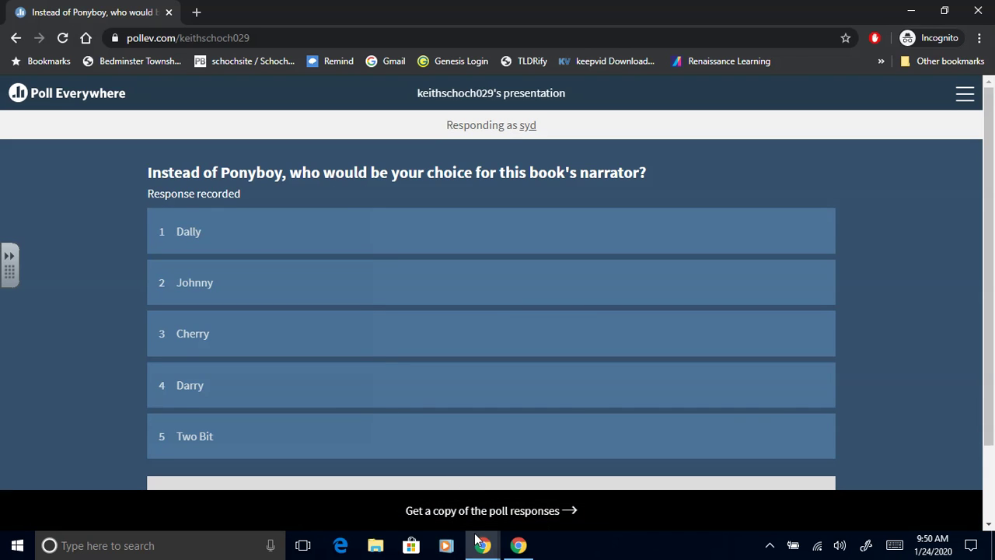
# Step: Return to the presenter's window and present the ranking results in full screen
pyautogui.moveTo(479, 543)
pyautogui.click(540, 510)
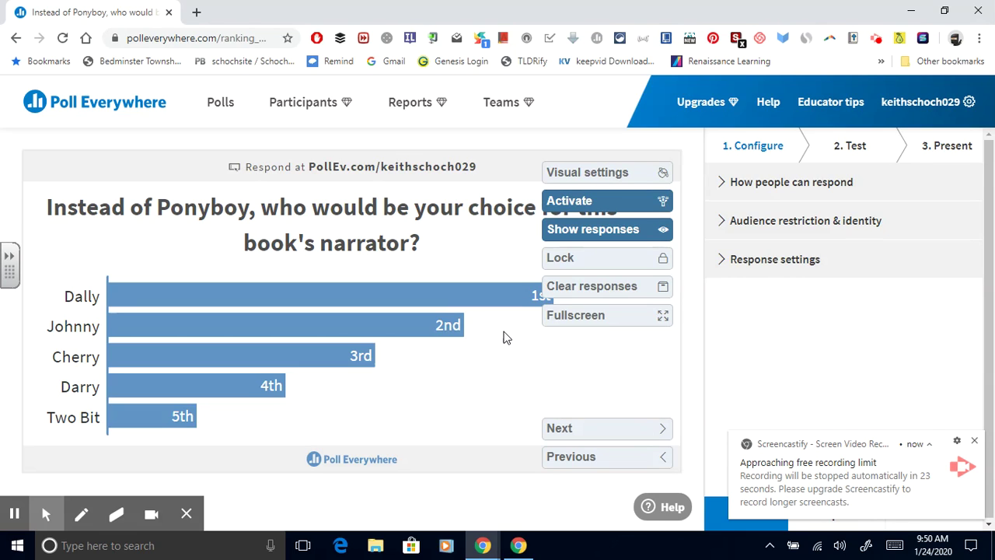
pyautogui.click(563, 320)
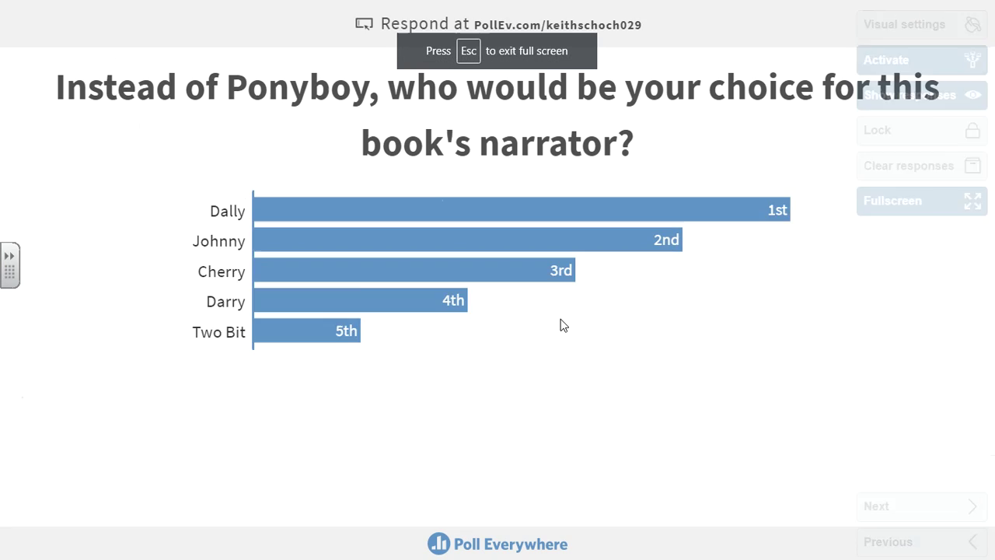